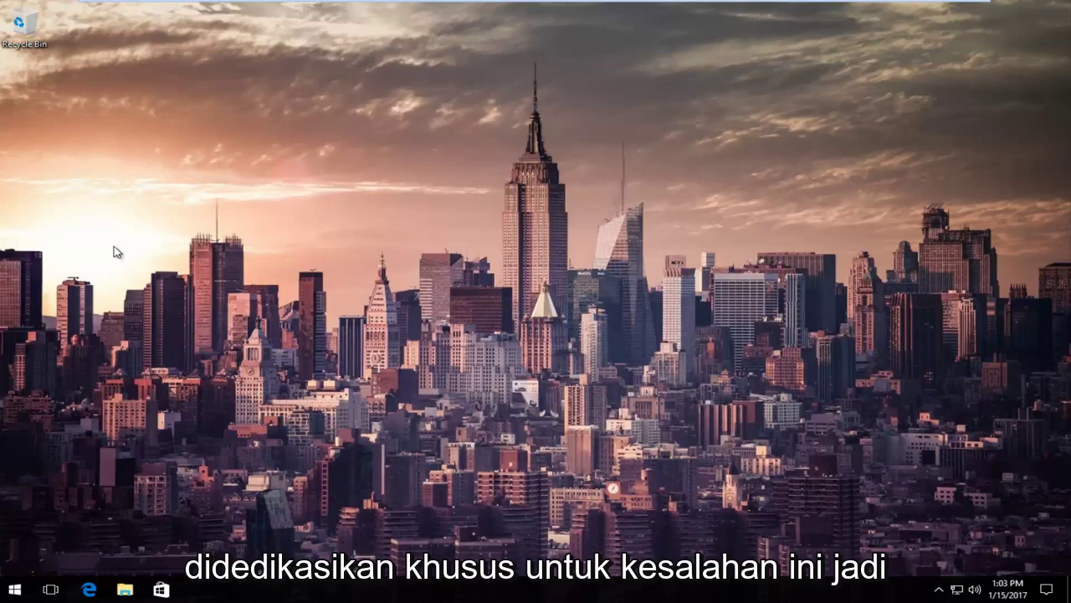
- Launch Command Prompt (Admin) from the Start quick menu and approve the User Account Control prompt
{"action": "right_click", "coordinate": [17, 593]}
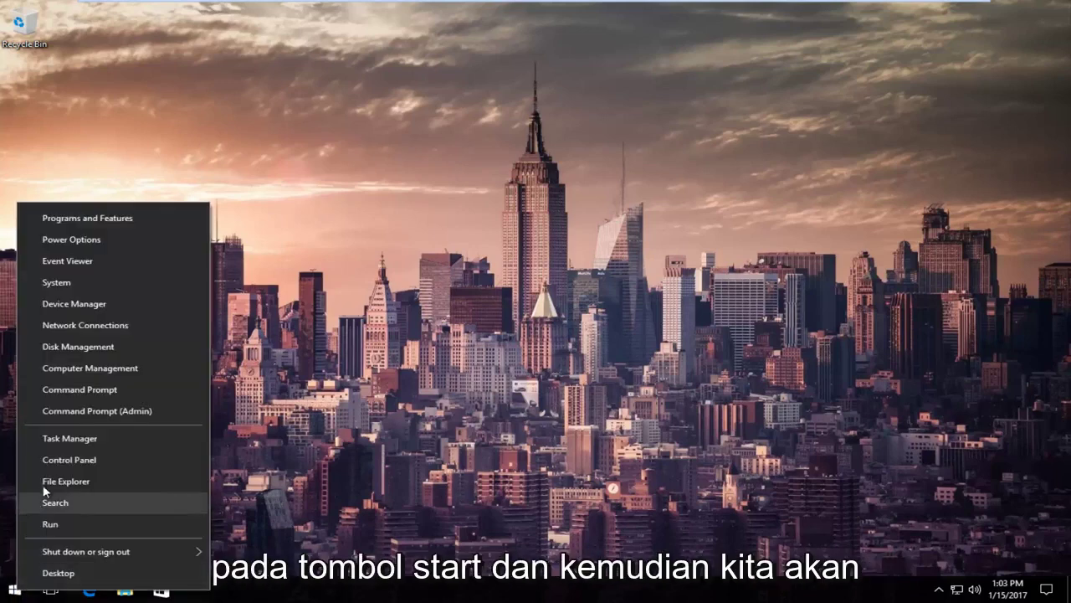
{"action": "left_click", "coordinate": [101, 410]}
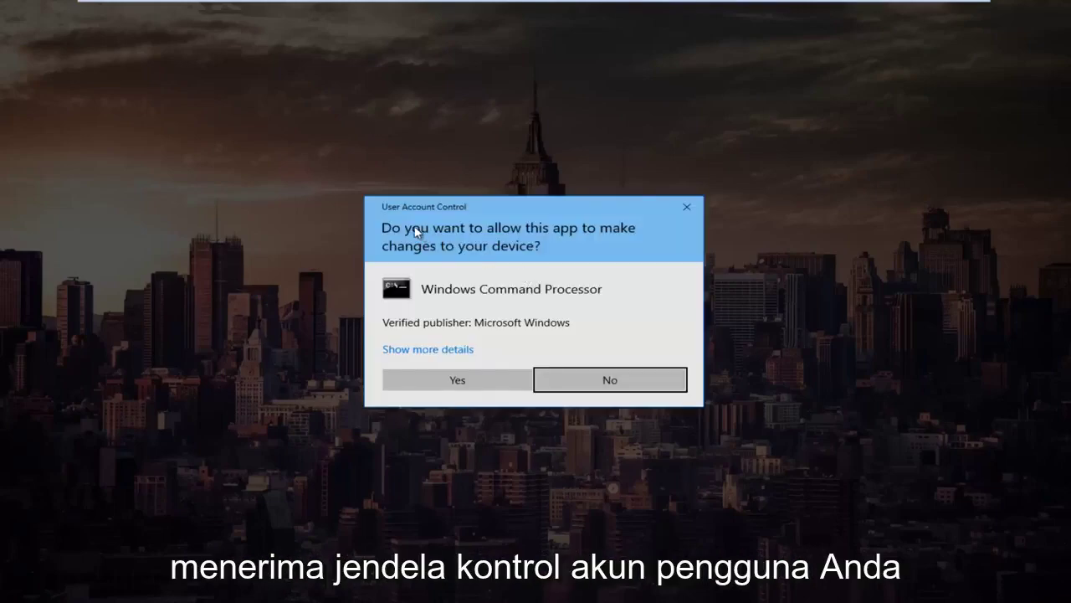
{"action": "left_click", "coordinate": [443, 382]}
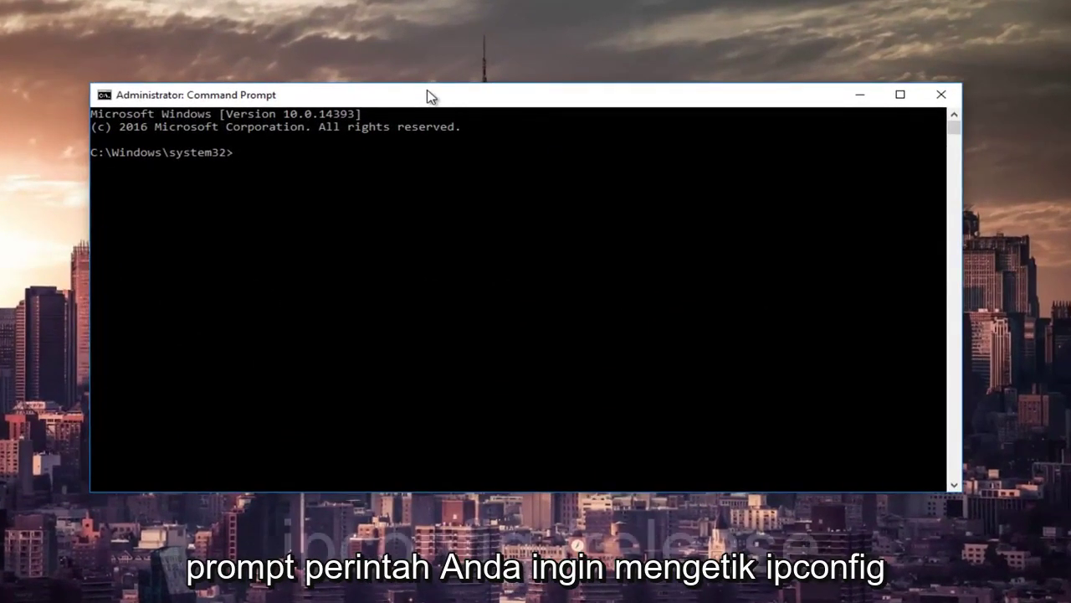
- Run ipconfig /release, then ipconfig /all to list every adapter's full configuration
{"action": "type", "text": "ipconfig"}
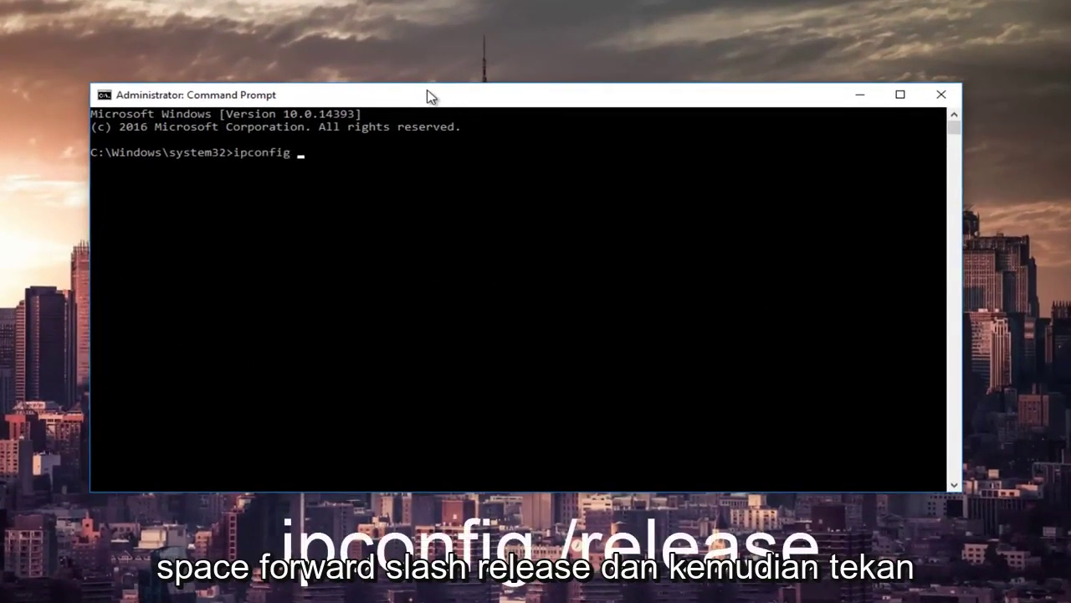
{"action": "type", "text": " /release"}
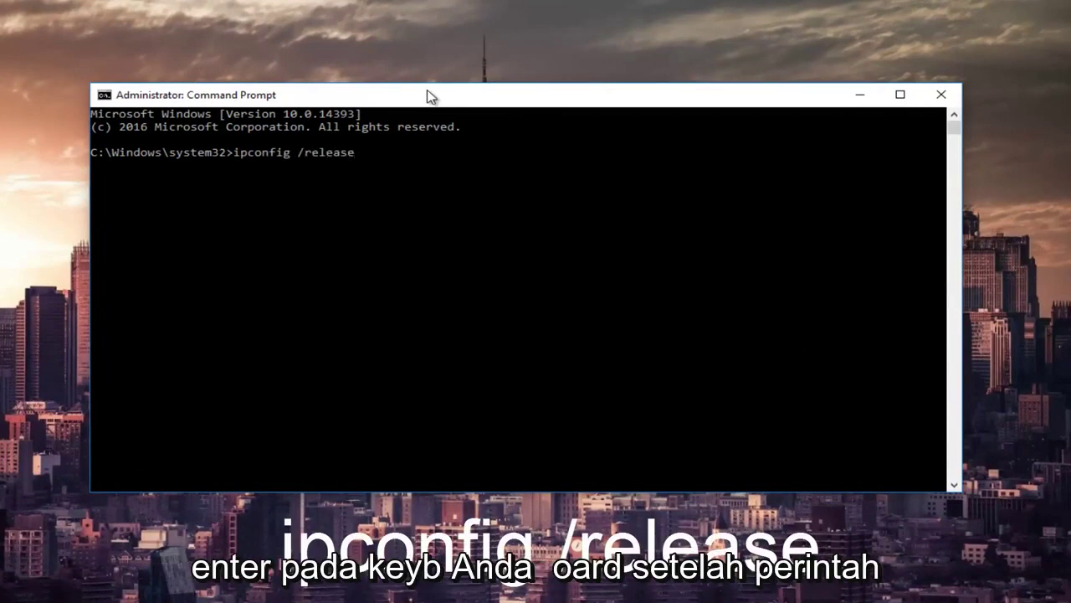
{"action": "key", "text": "Return"}
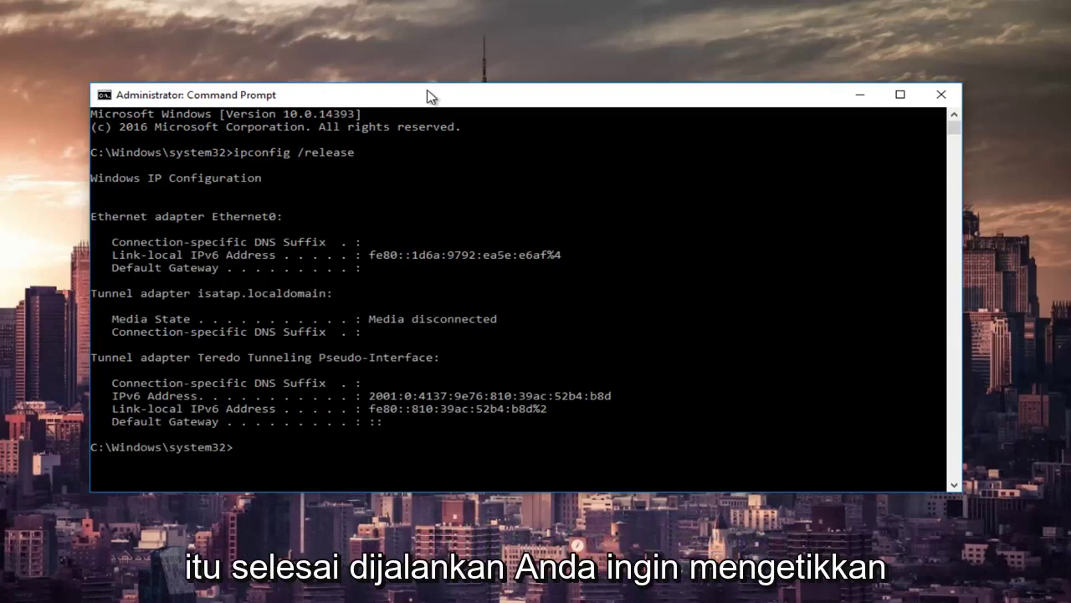
{"action": "type", "text": "ipconfig"}
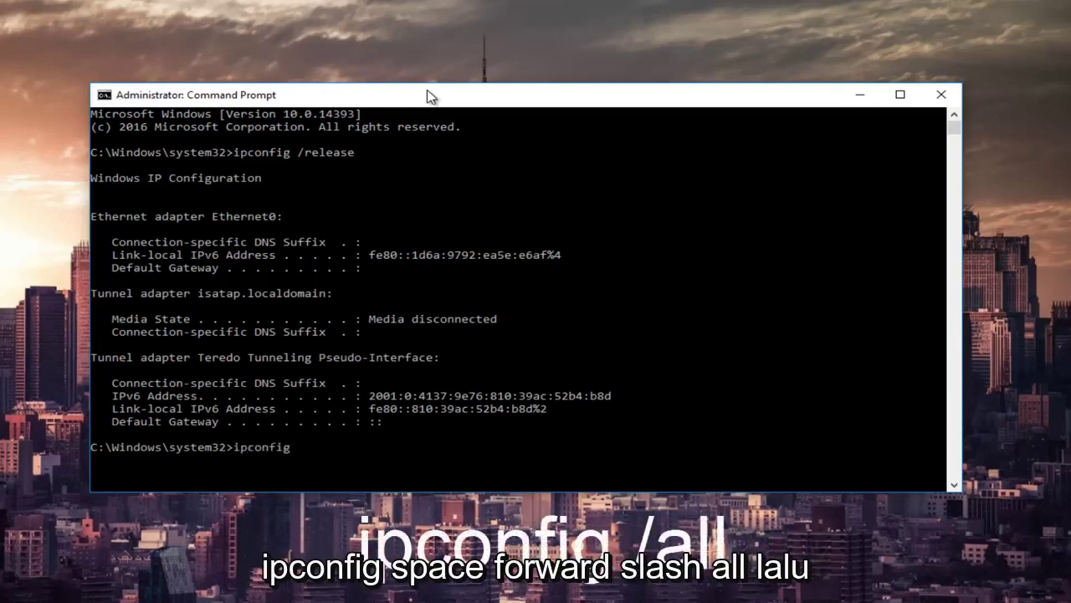
{"action": "type", "text": " /all"}
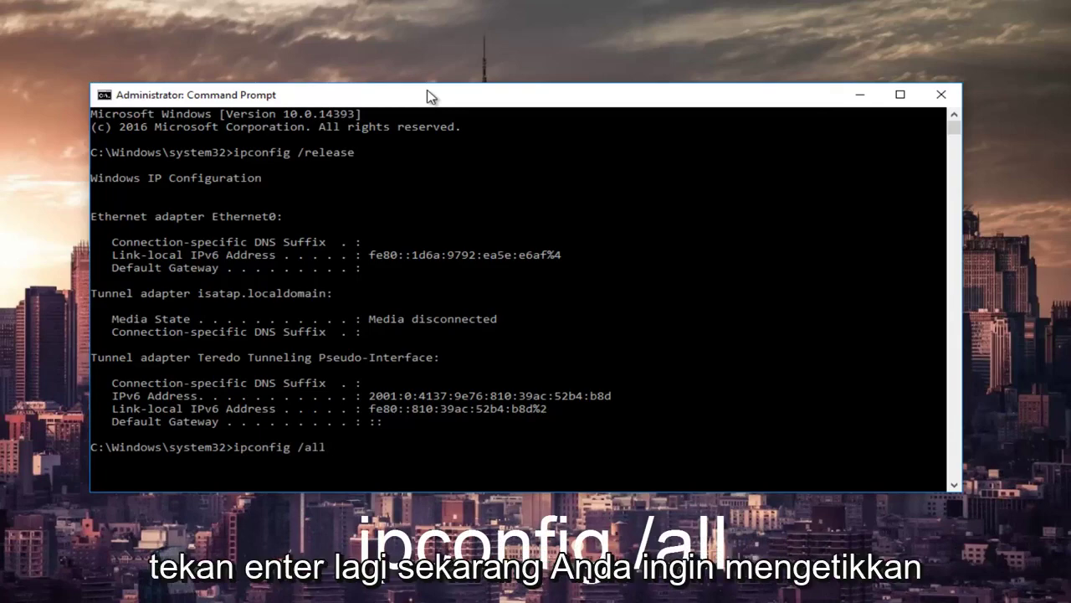
{"action": "key", "text": "Return"}
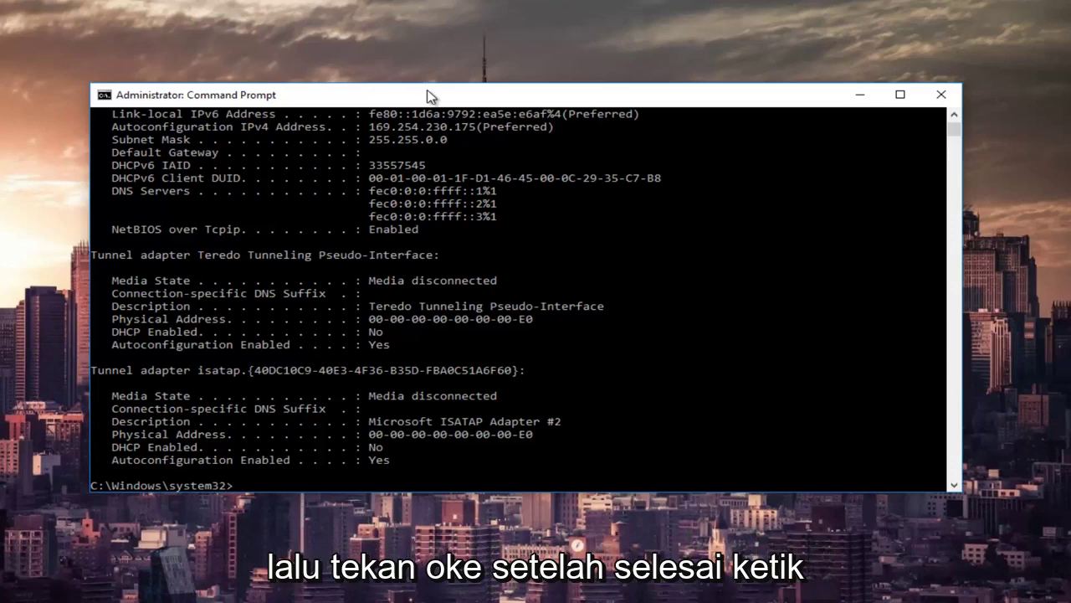
- Run ipconfig /renew to restore 192.168.76.128, then run netsh int ip set dns
{"action": "type", "text": "ipconf"}
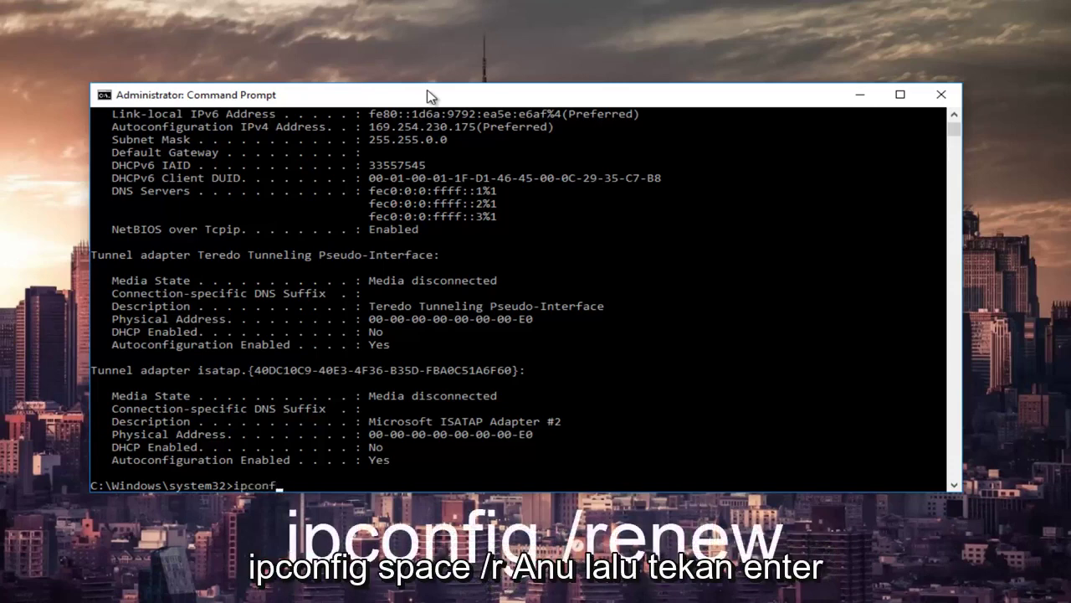
{"action": "type", "text": "ig /renew"}
{"action": "key", "text": "Return"}
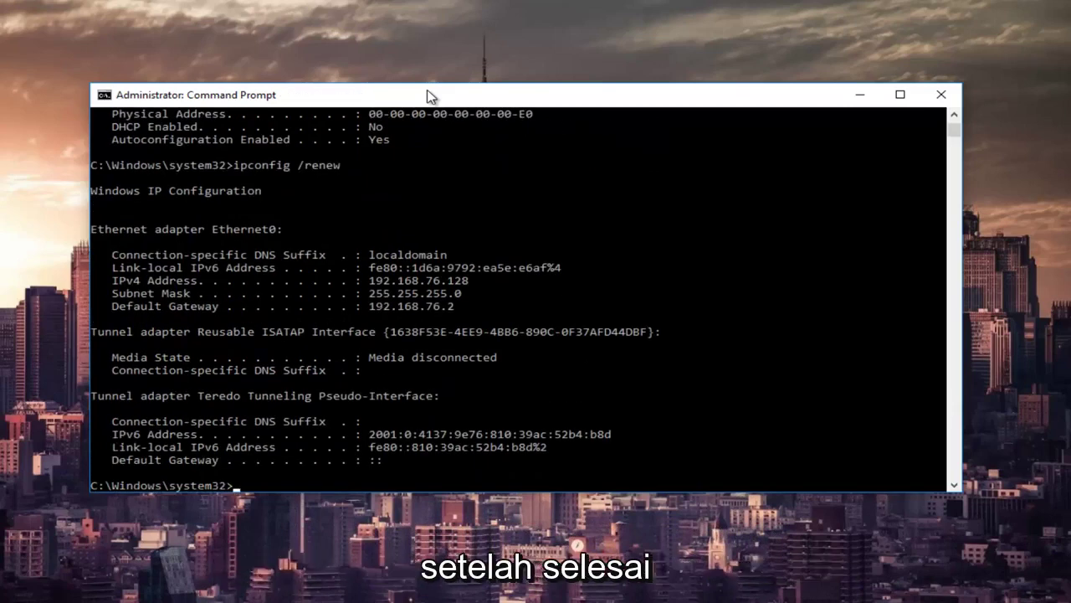
{"action": "type", "text": "netsh"}
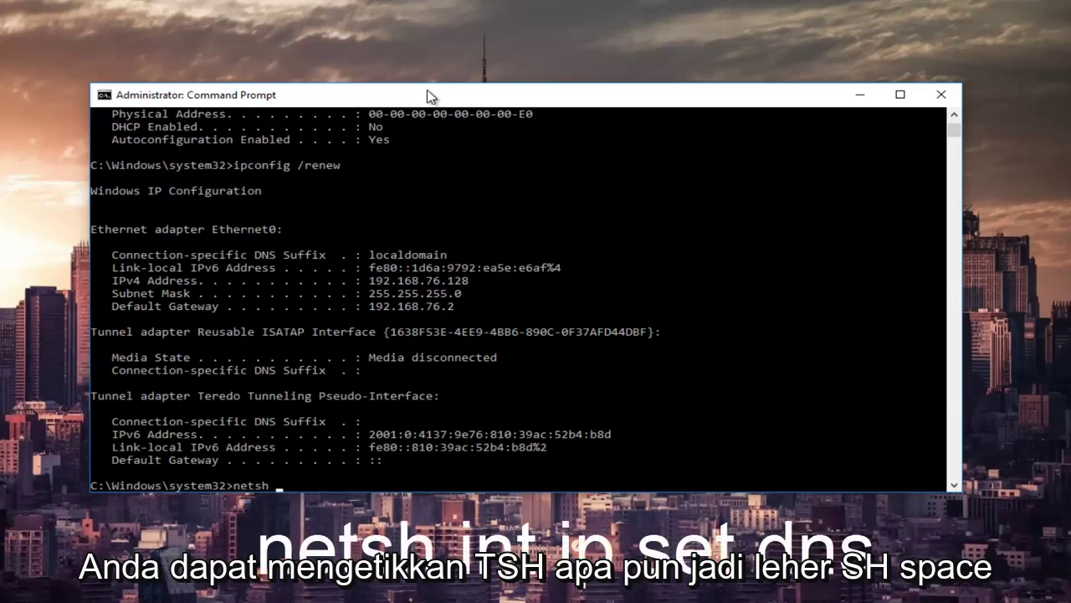
{"action": "type", "text": " int"}
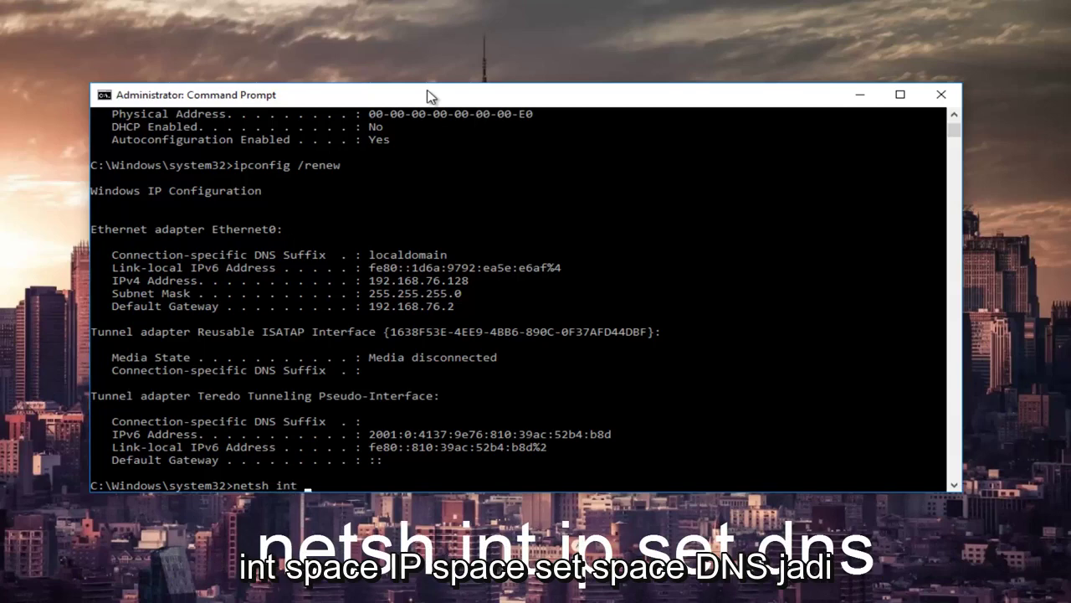
{"action": "type", "text": " ip set dns"}
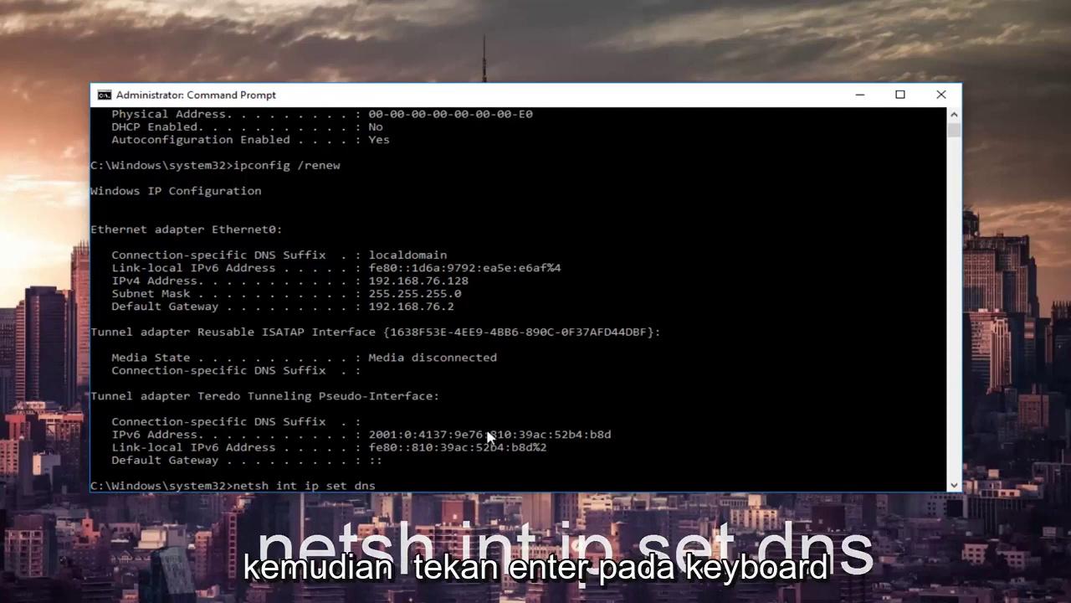
{"action": "key", "text": "Return"}
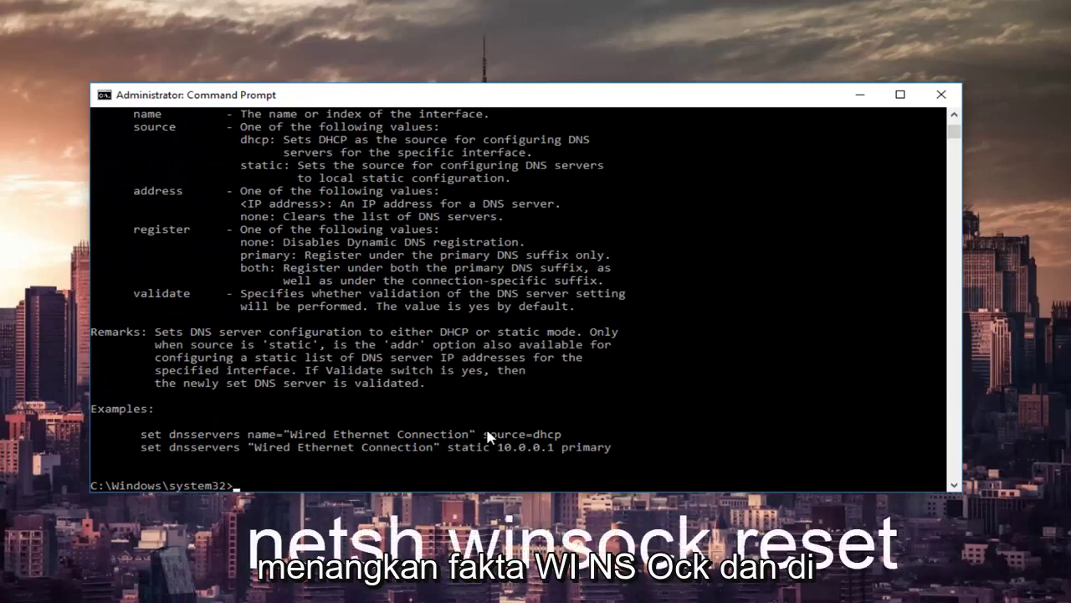
- Reset the Winsock Catalog with netsh winsock reset, then close the Command Prompt window
{"action": "type", "text": "netsh winsock "}
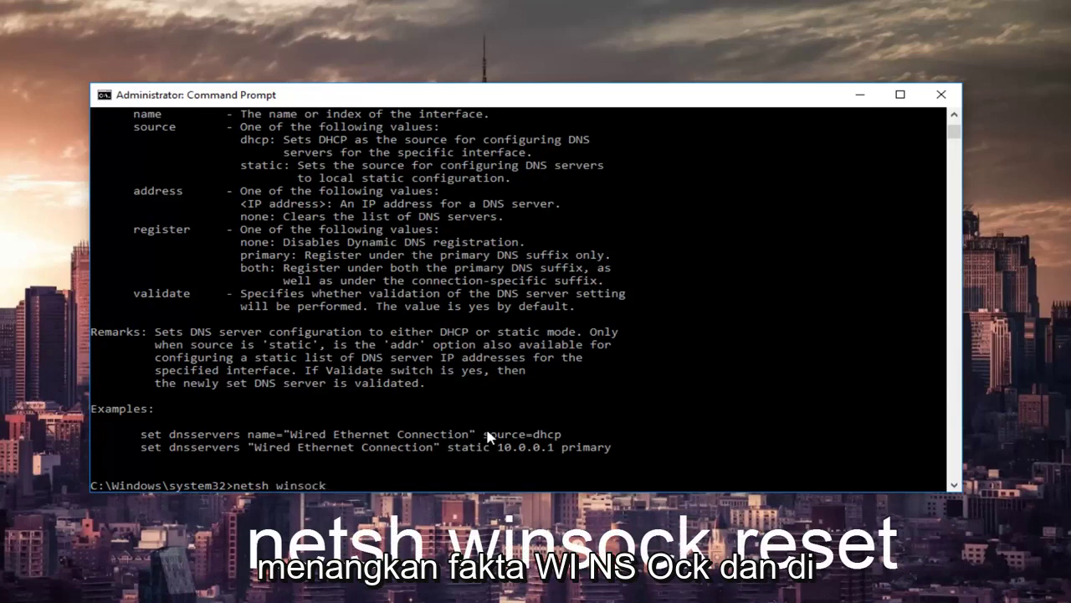
{"action": "type", "text": "reset"}
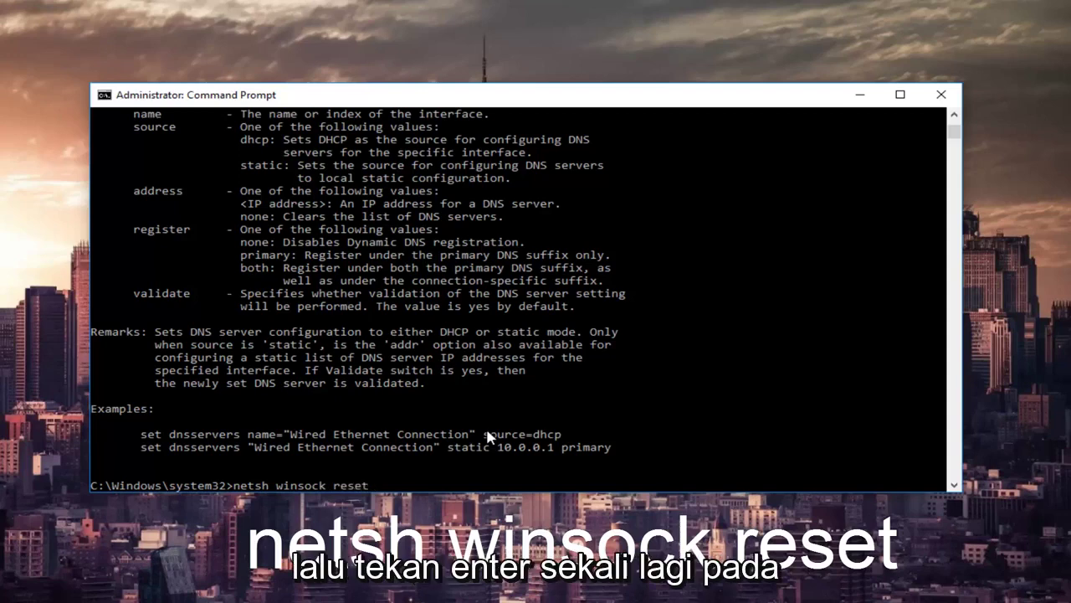
{"action": "key", "text": "Return"}
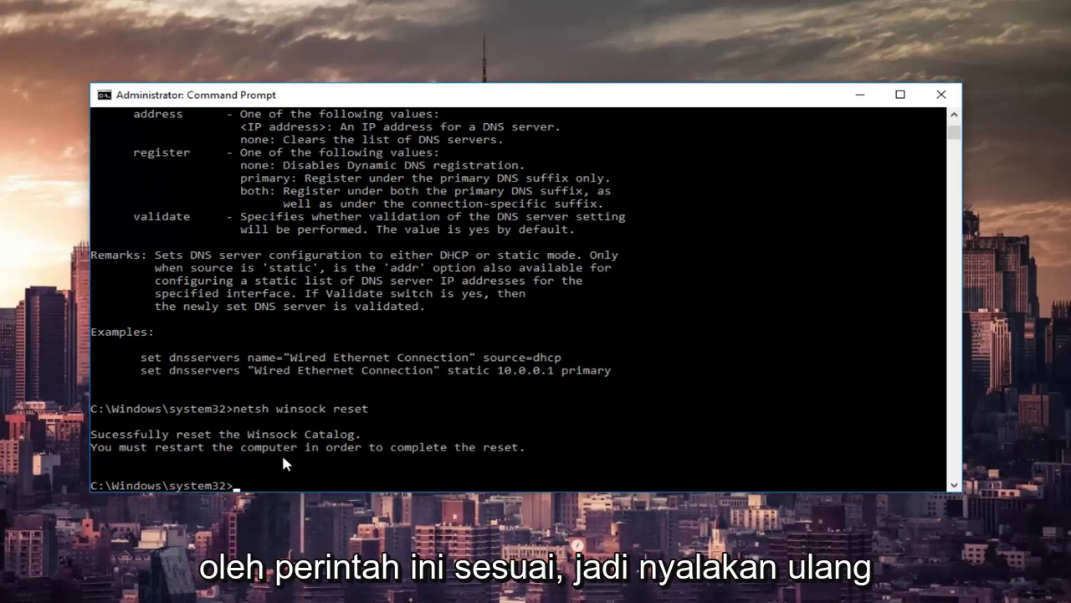
{"action": "left_click", "coordinate": [941, 96]}
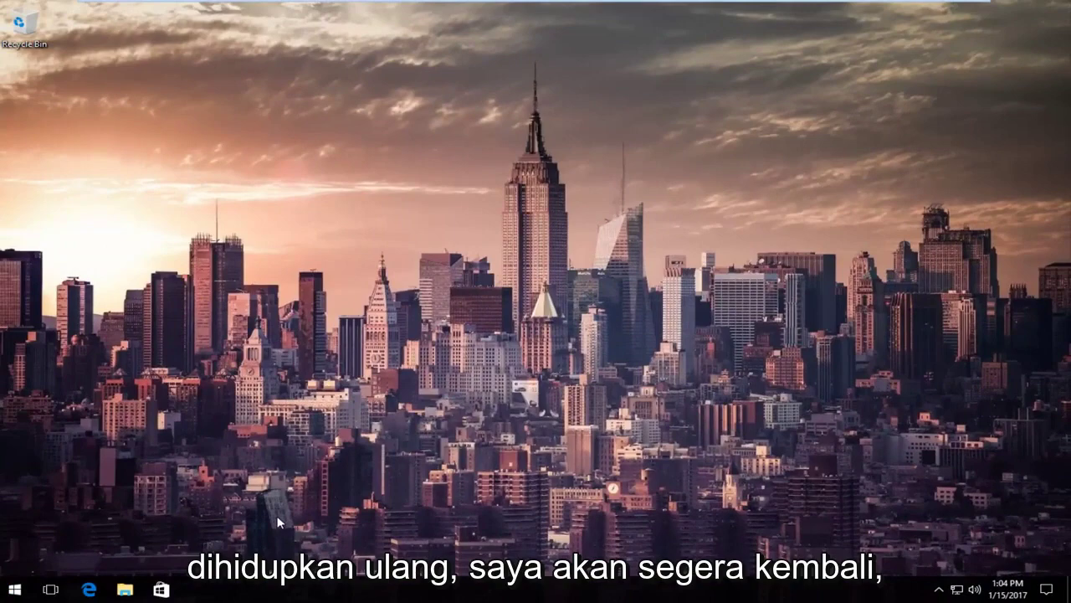
- Open the Start menu to head to Control Panel's Network and Sharing Center
{"action": "key", "text": "super"}
{"action": "key", "text": "super"}
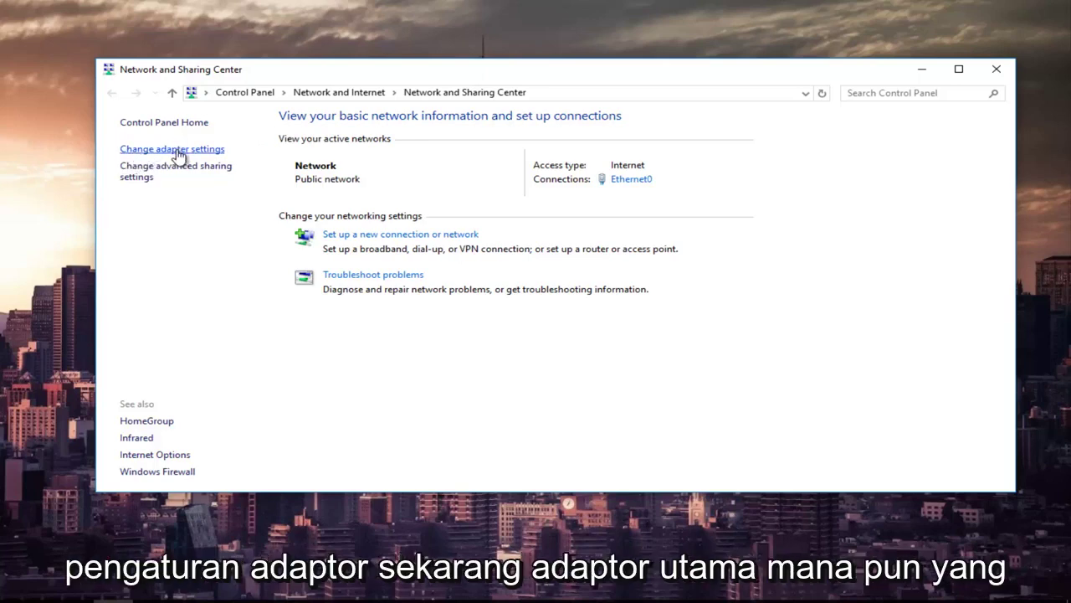
- Open Change adapter settings and bring up the Ethernet0 adapter's Properties from its context menu
{"action": "left_click", "coordinate": [177, 150]}
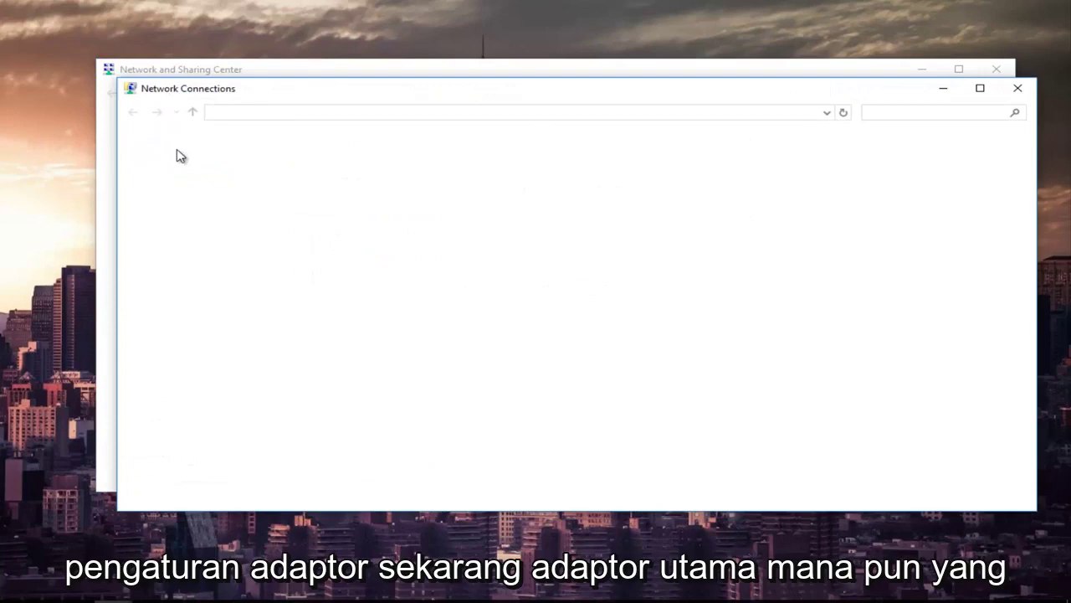
{"action": "left_click_drag", "start_coordinate": [299, 90], "coordinate": [280, 70]}
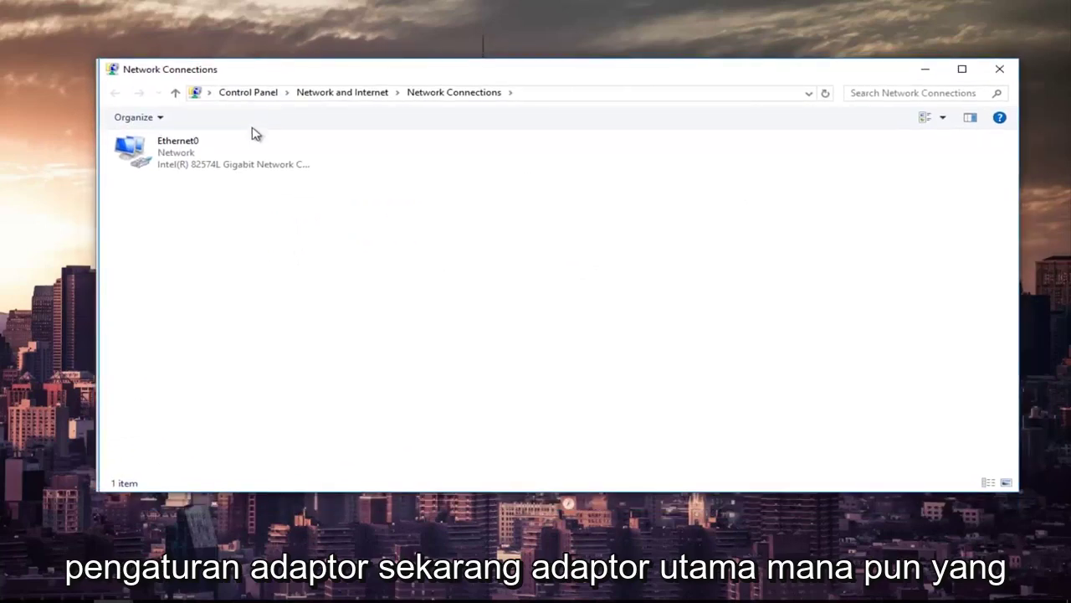
{"action": "right_click", "coordinate": [182, 144]}
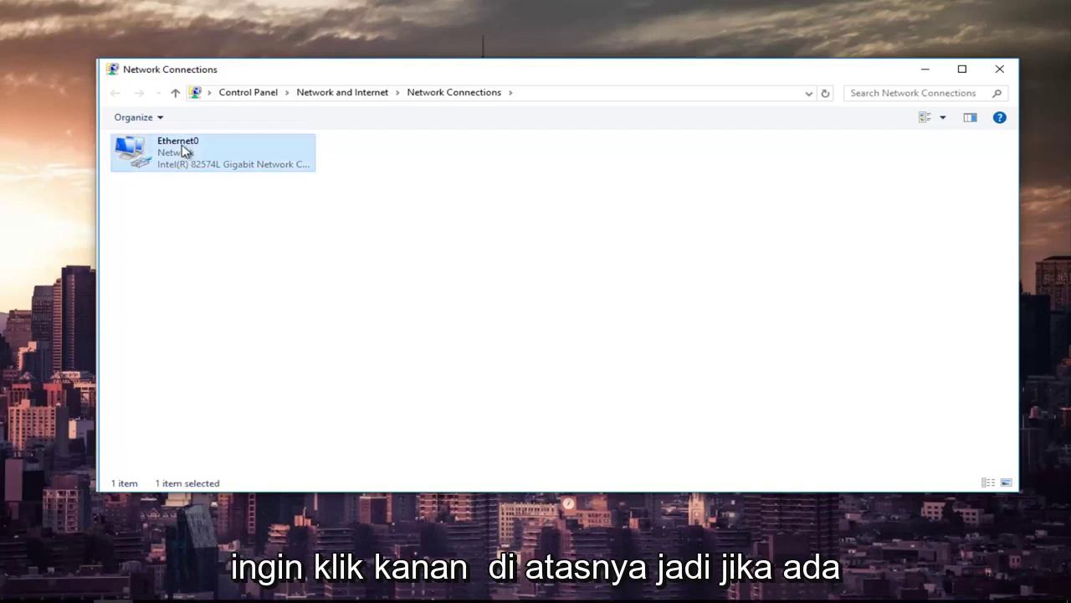
{"action": "left_click", "coordinate": [560, 192]}
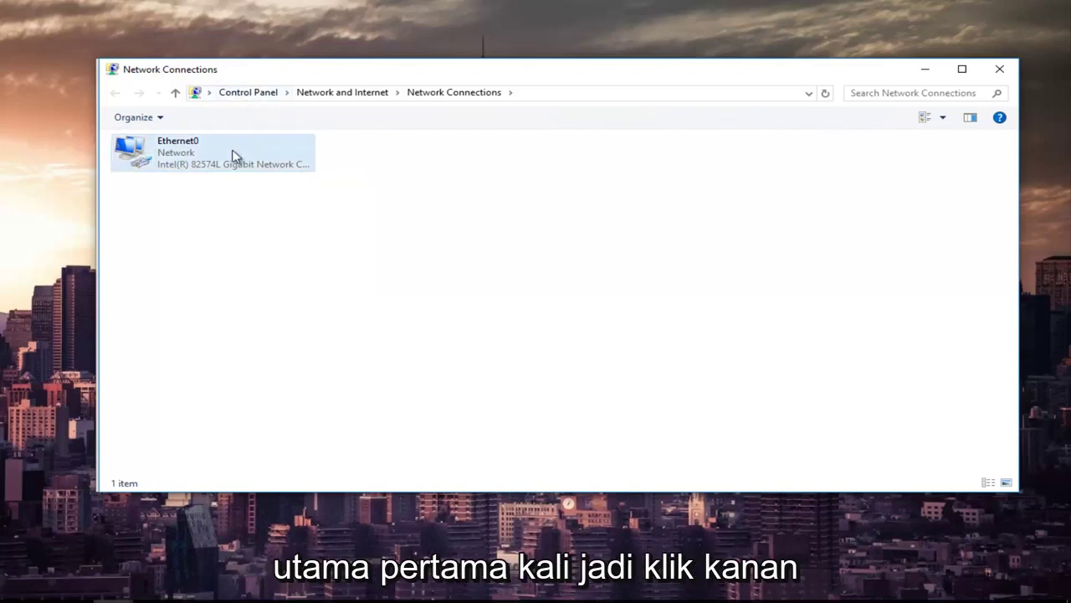
{"action": "right_click", "coordinate": [208, 162]}
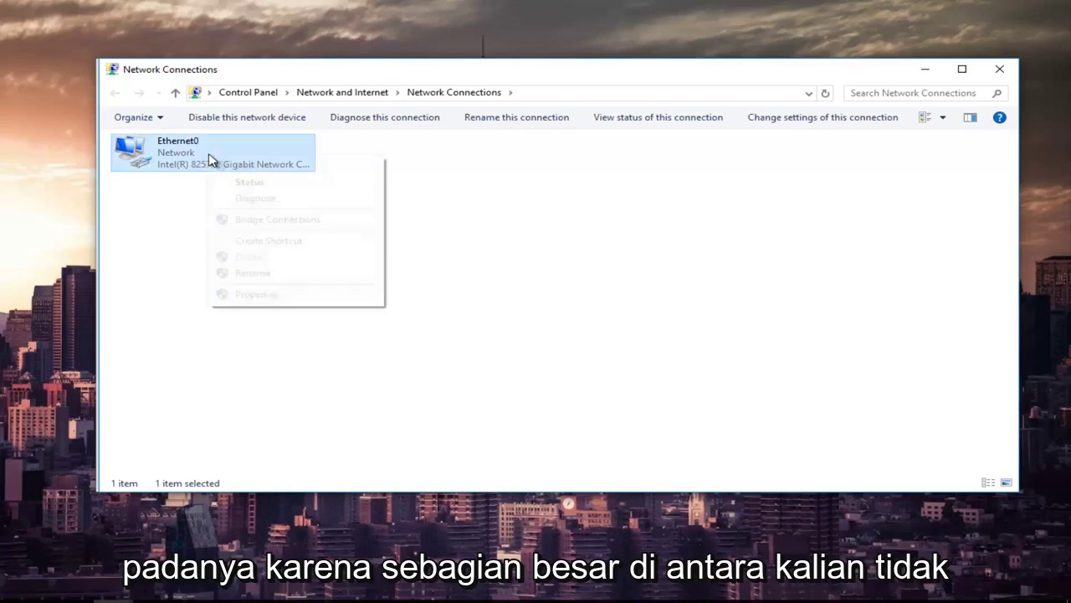
{"action": "left_click", "coordinate": [510, 168]}
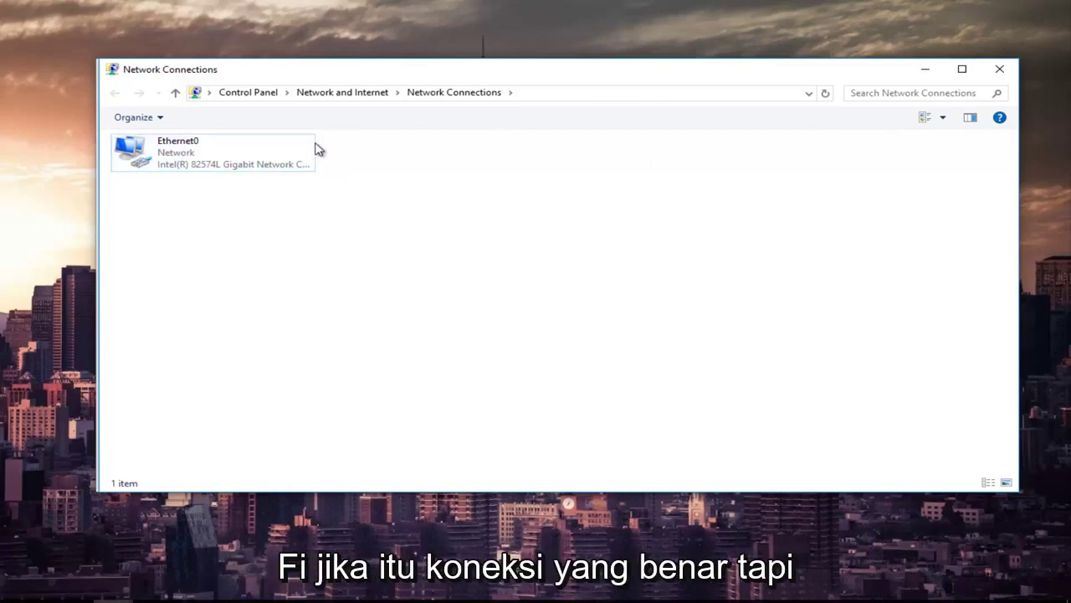
{"action": "right_click", "coordinate": [206, 149]}
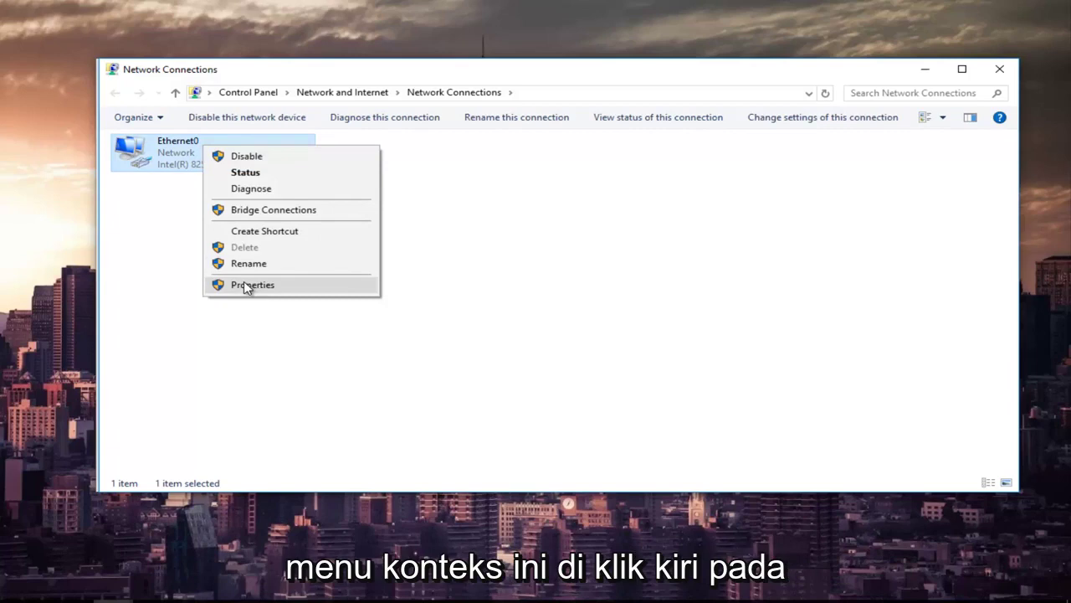
{"action": "left_click", "coordinate": [261, 285]}
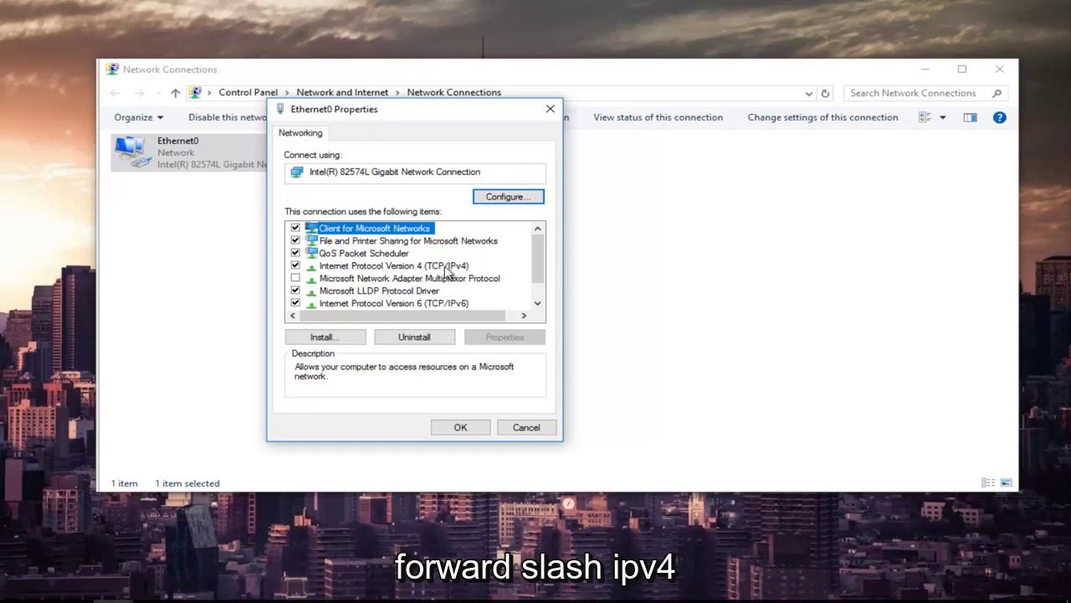
- Select Internet Protocol Version 4 (TCP/IPv4) in Ethernet0 Properties and open its Properties dialog
{"action": "left_click", "coordinate": [351, 268]}
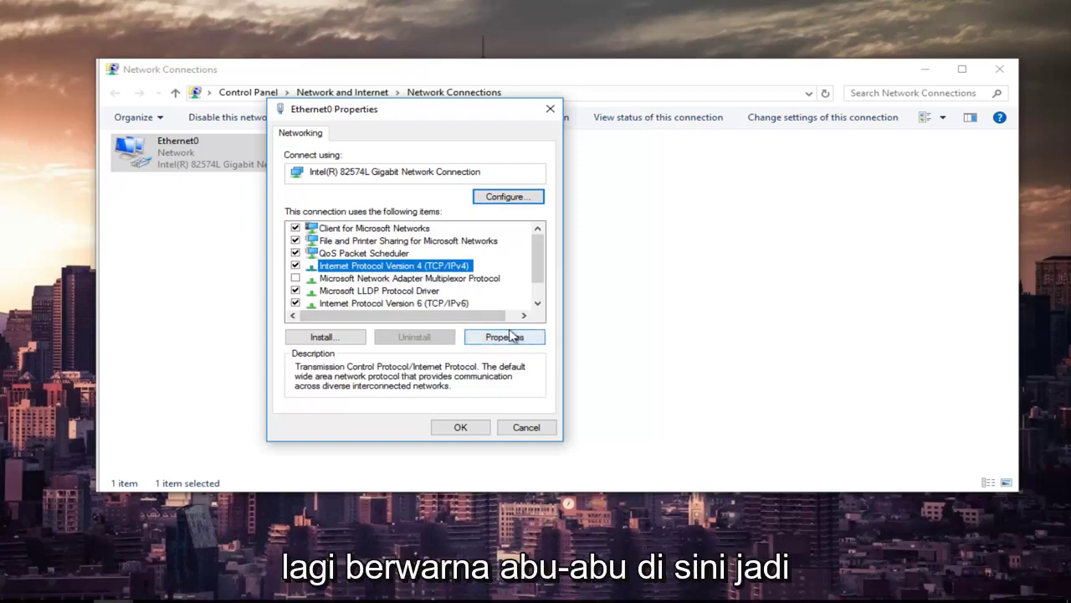
{"action": "left_click", "coordinate": [513, 342]}
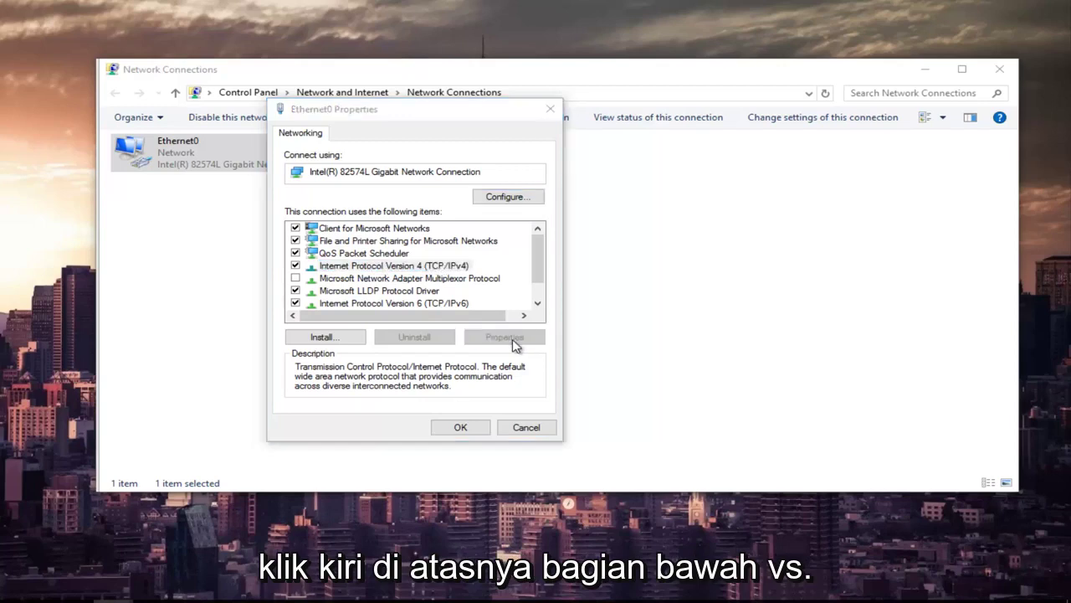
{"action": "left_click_drag", "start_coordinate": [444, 170], "coordinate": [414, 119]}
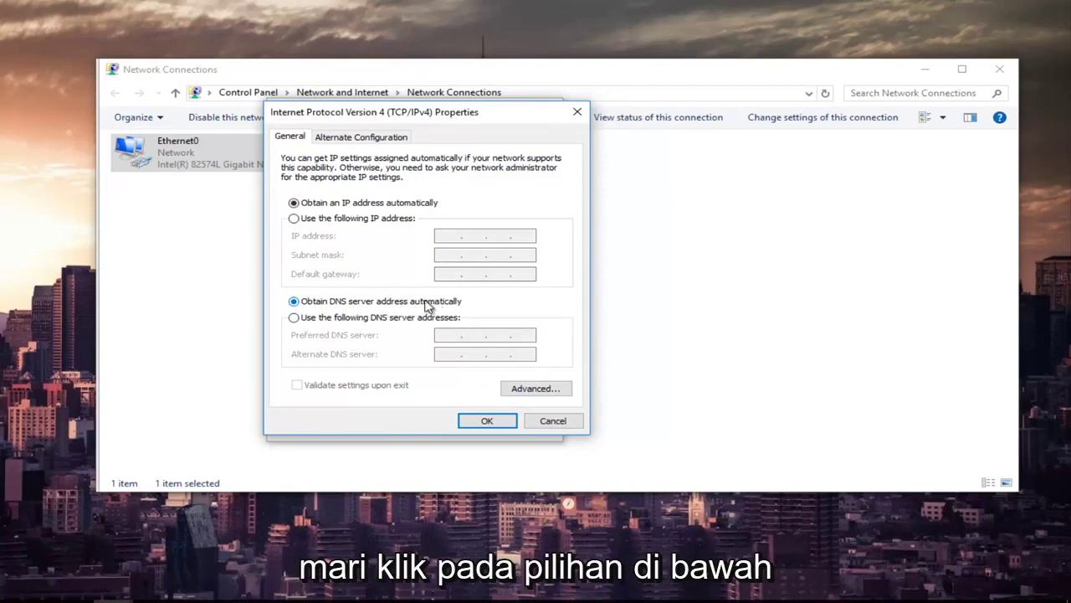
- Switch to manual DNS with preferred 8.8.8.8 and alternate 8.8.4.4, correcting an invalid octet
{"action": "left_click", "coordinate": [295, 319]}
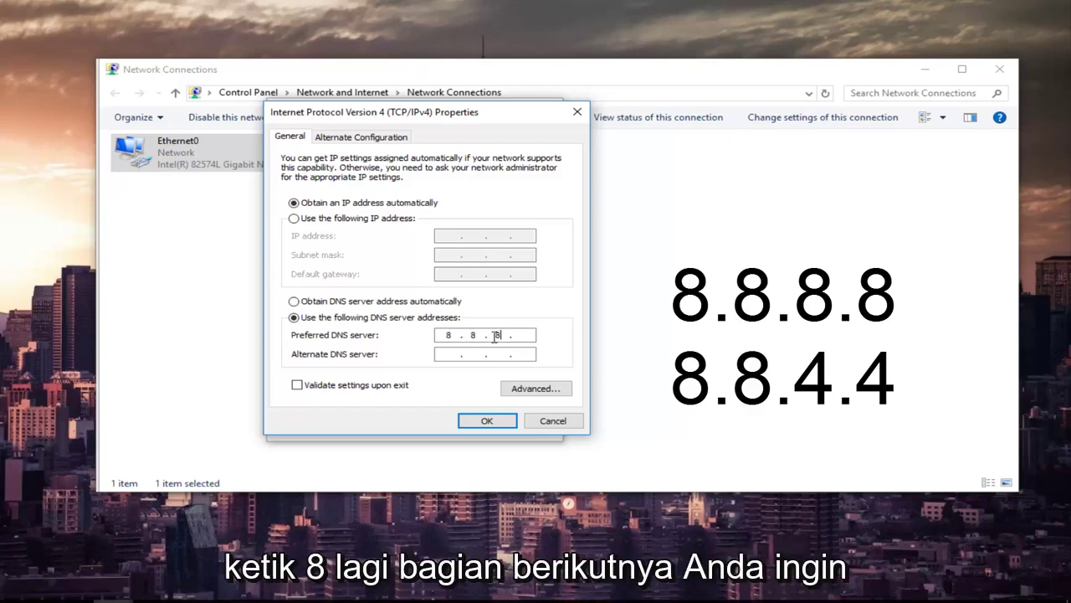
{"action": "type", "text": "8"}
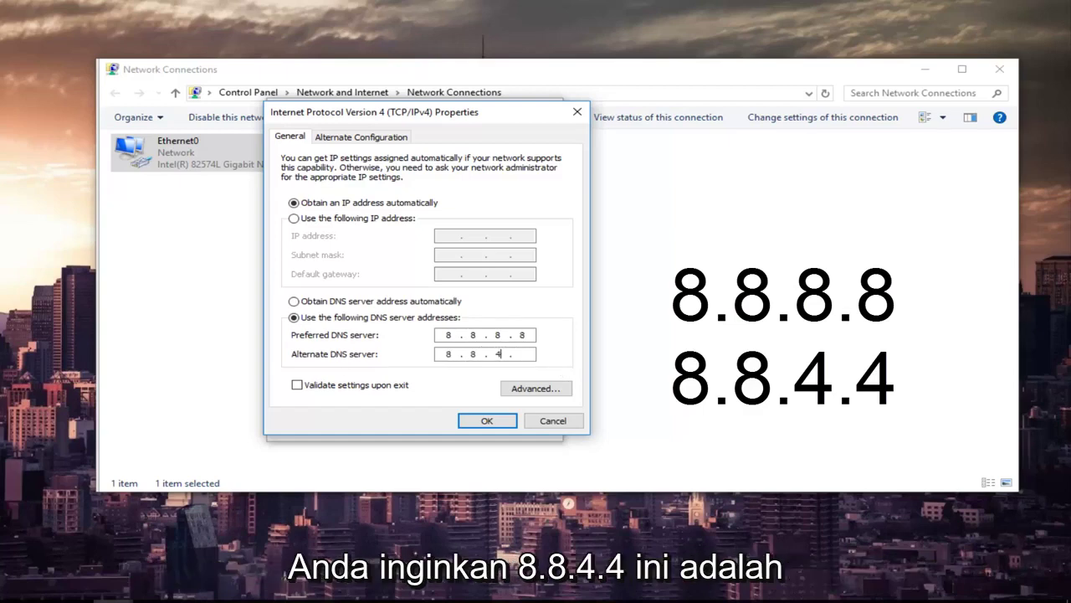
{"action": "type", "text": "8 . 8 . 4 . 4"}
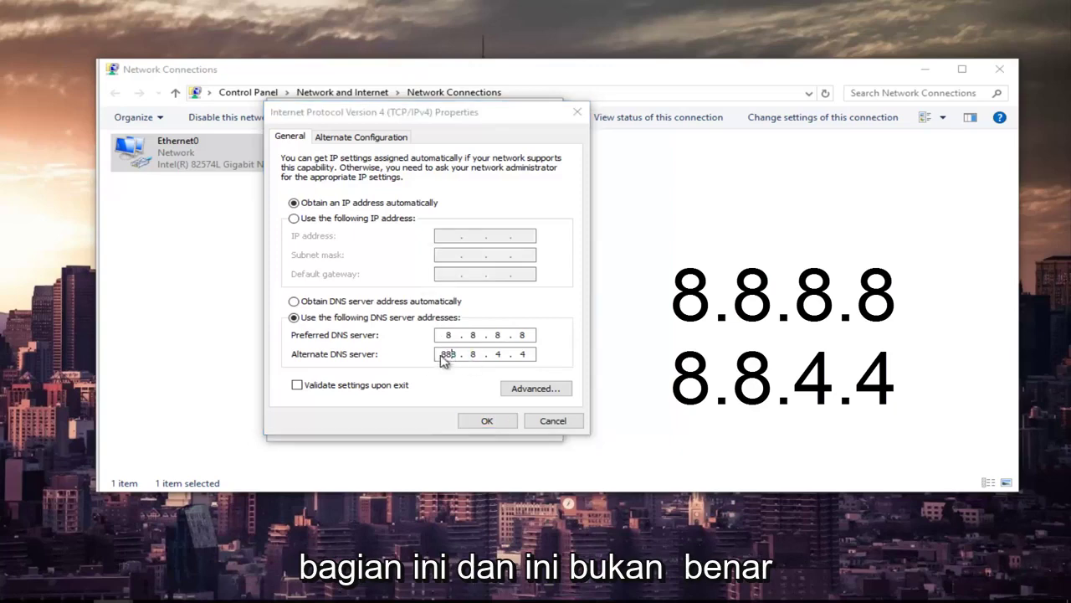
{"action": "type", "text": "8"}
{"action": "key", "text": "Return"}
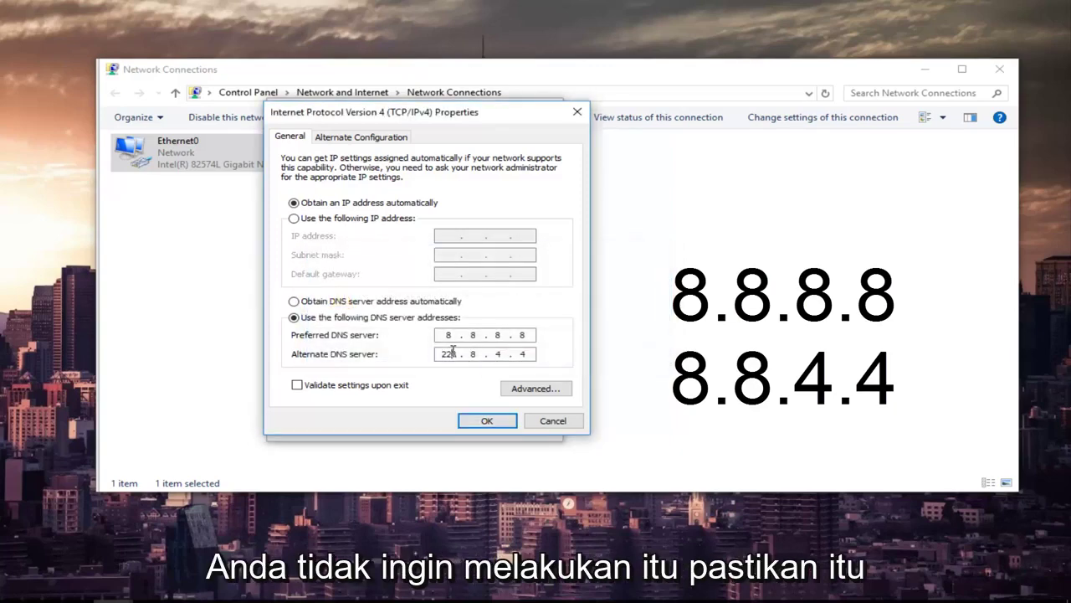
{"action": "double_click", "coordinate": [453, 352]}
{"action": "type", "text": "8"}
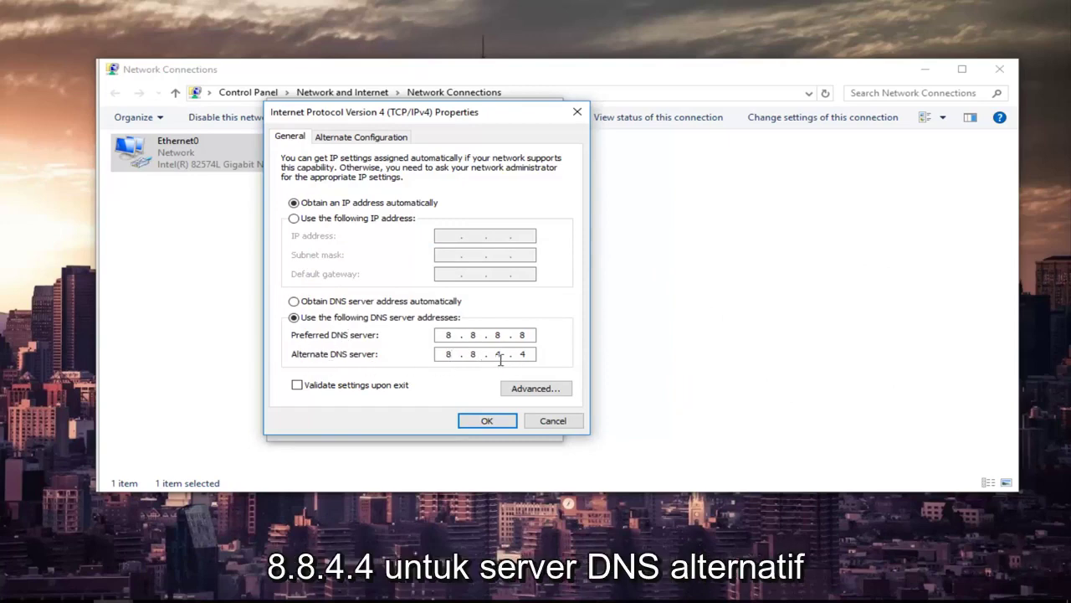
- Confirm the IPv4 DNS settings with OK and close Ethernet0 Properties, Network Connections and Network and Sharing Center
{"action": "left_click", "coordinate": [484, 422]}
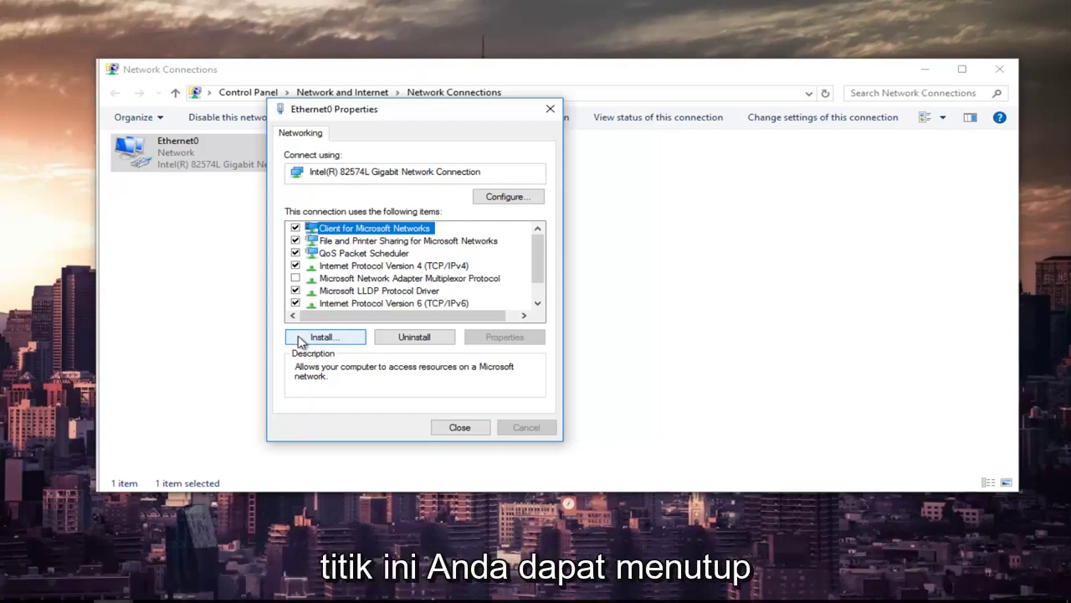
{"action": "left_click", "coordinate": [488, 426]}
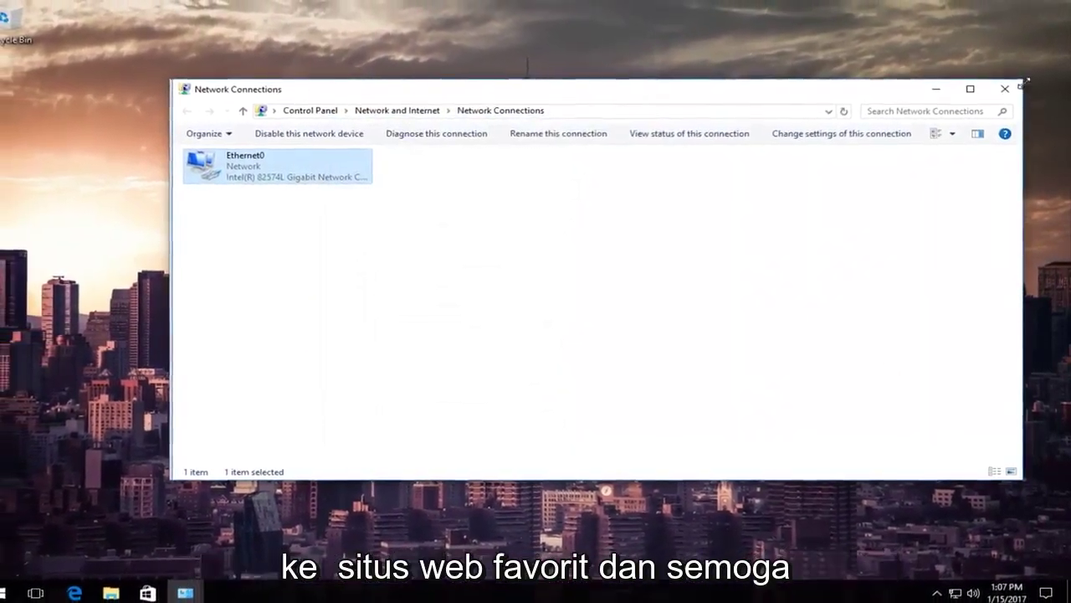
{"action": "left_click", "coordinate": [1004, 87]}
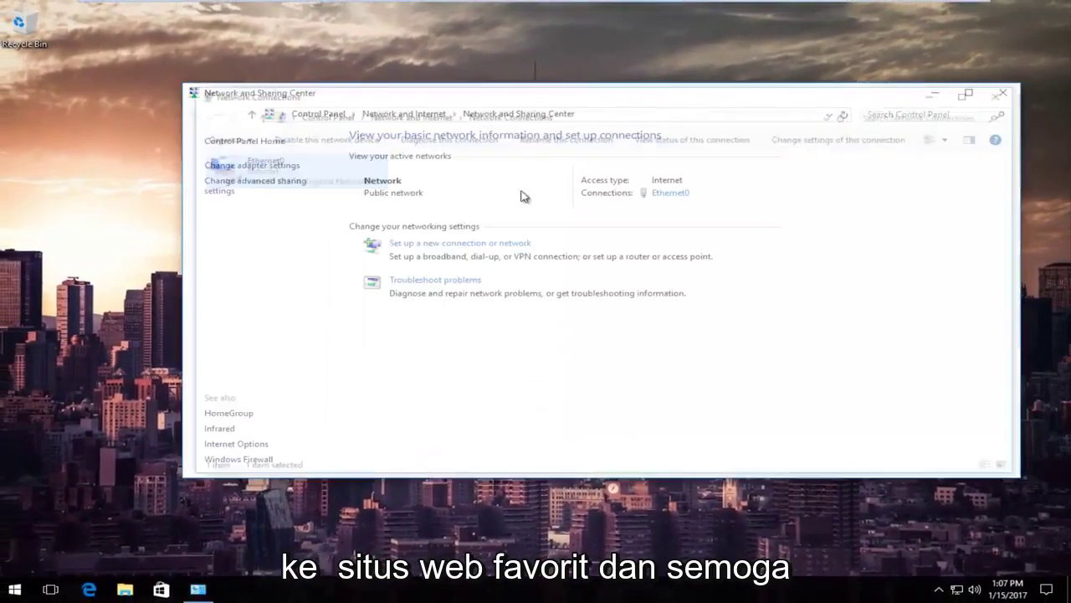
{"action": "left_click", "coordinate": [1003, 92]}
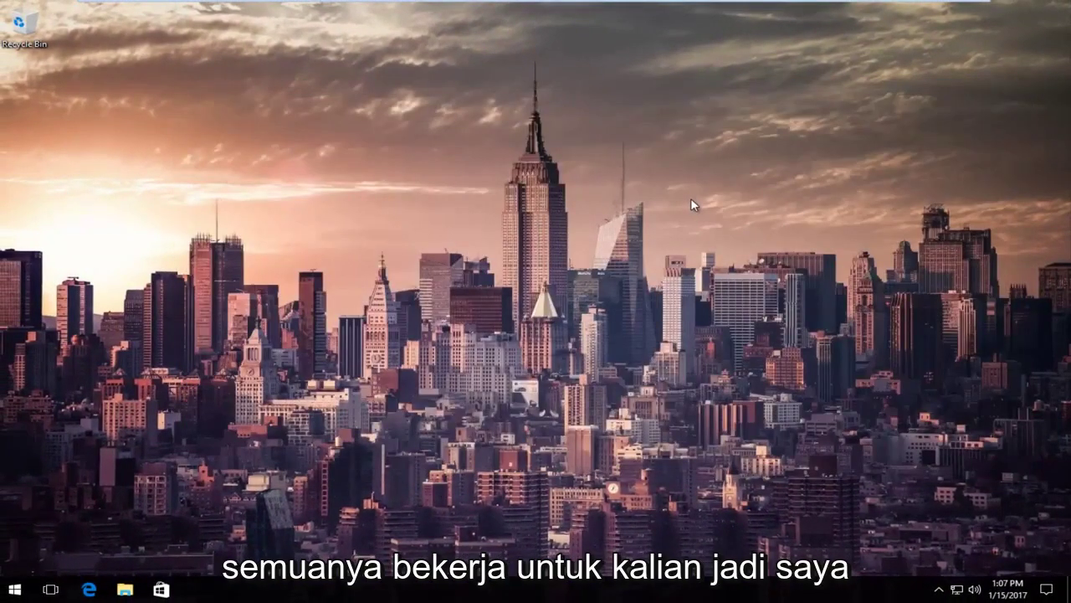